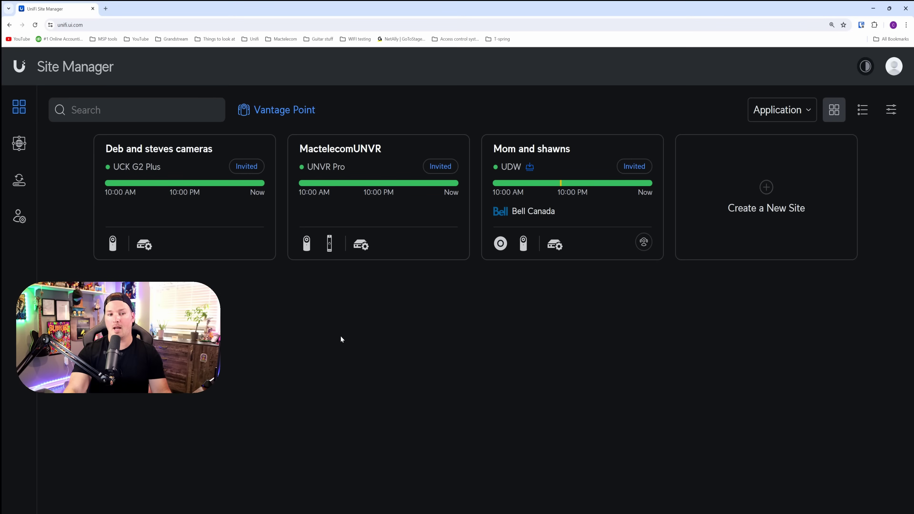
# - In Vantage Point, select the Cloud Key Plus, UNVR Pro and UniFi Dream Wall NVRs and start setup
pyautogui.click(301, 118)
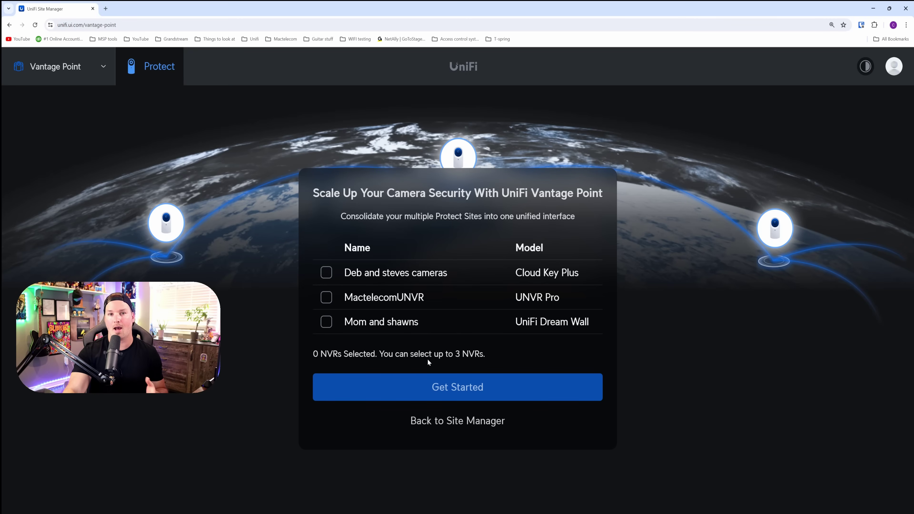
pyautogui.click(328, 275)
pyautogui.click(326, 297)
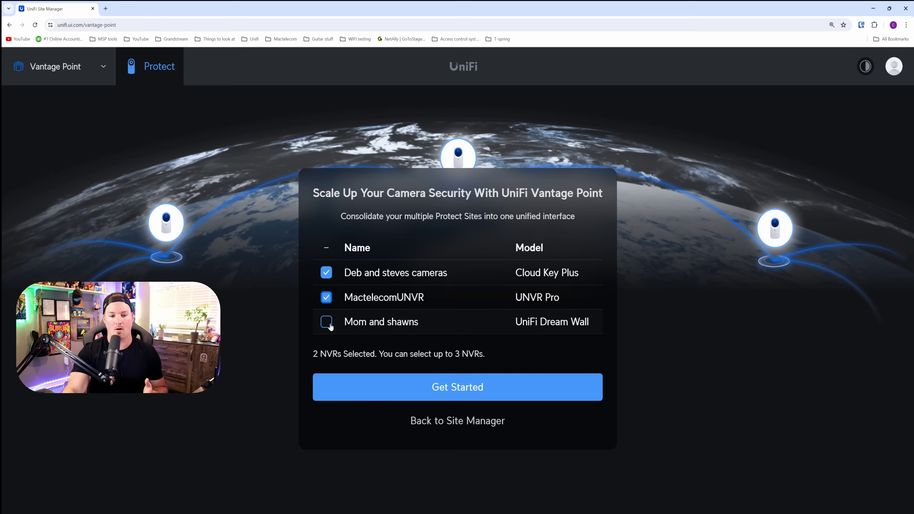
pyautogui.click(326, 321)
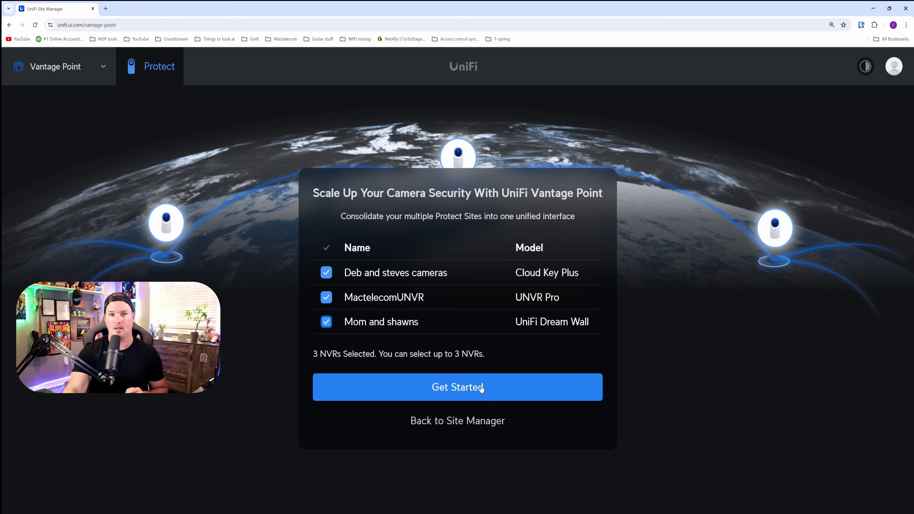
pyautogui.click(481, 388)
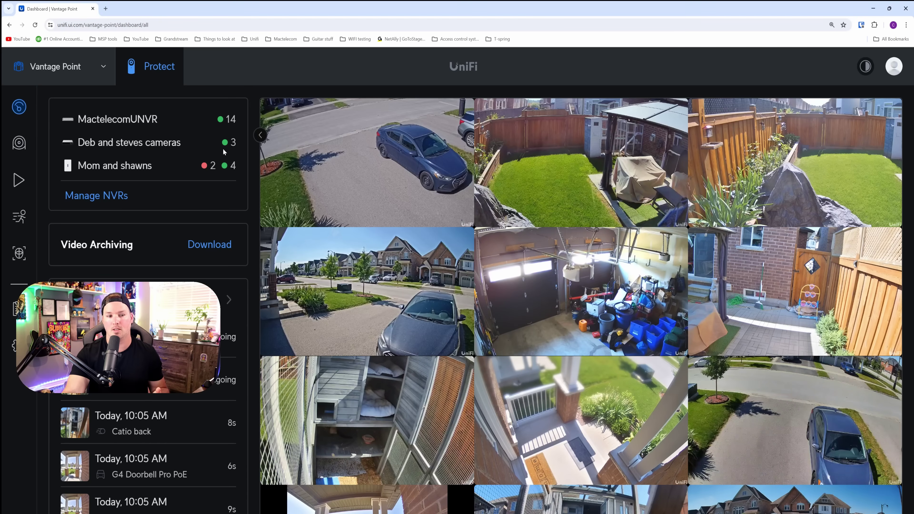
# - Review the combined dashboard's live feeds and recent detections, such as Catio back and Driveway
pyautogui.moveTo(210, 163)
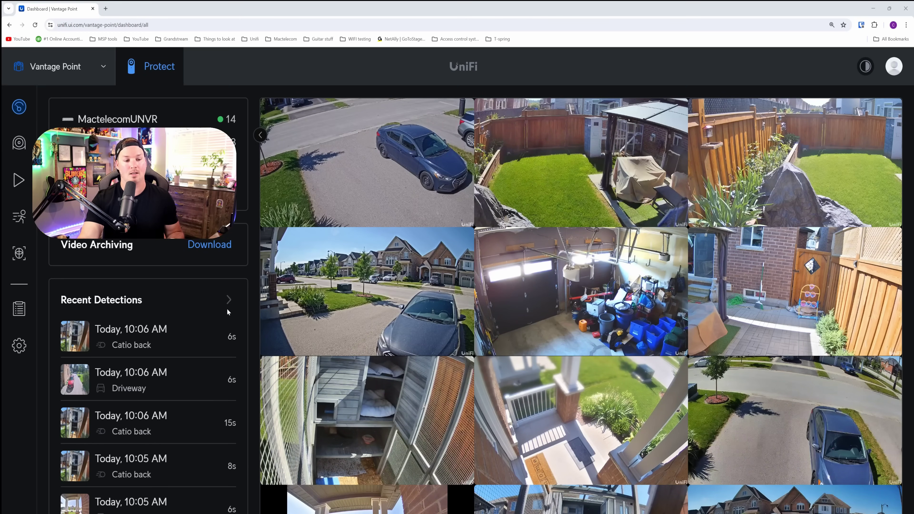
# - Open the full Detections grid and its NVR list, then bring up the camera grid's options
pyautogui.click(228, 301)
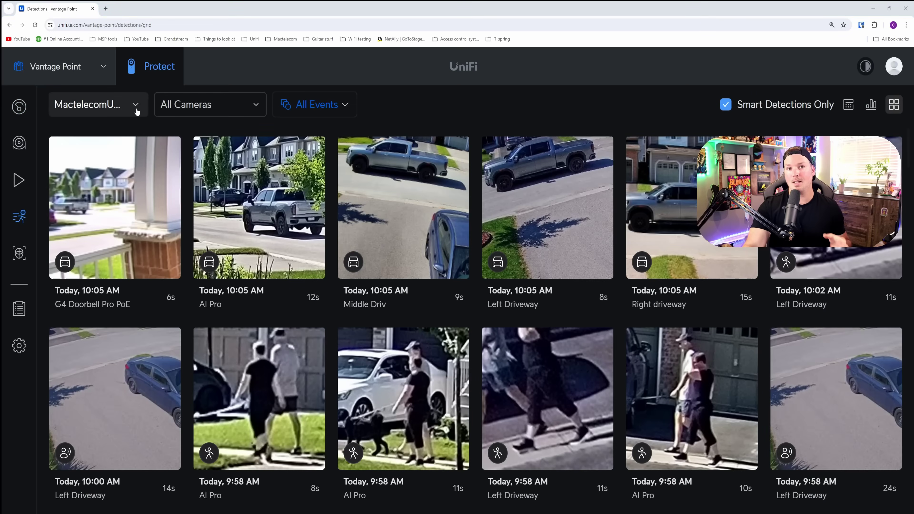
pyautogui.click(131, 114)
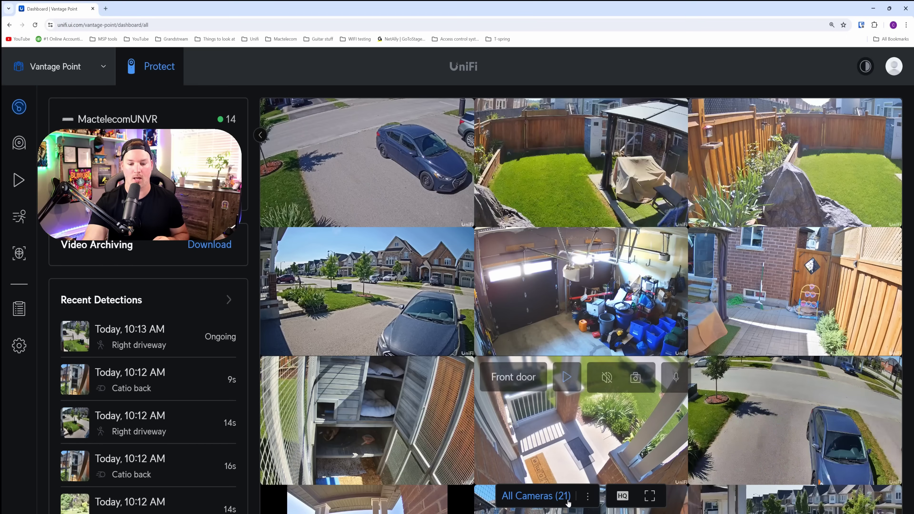
pyautogui.click(588, 497)
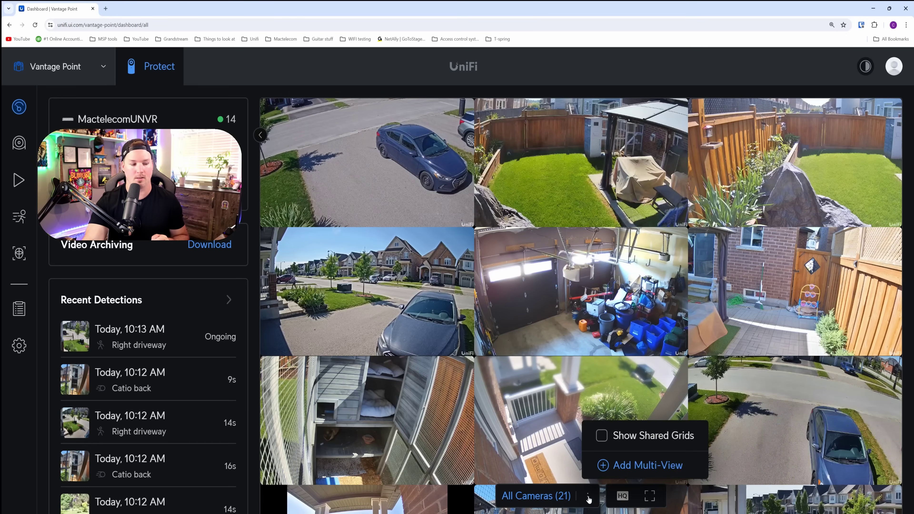
# - Create and save a 4-camera multi-view with Garage Level, Driveway, Backyard Garden and Catio back
pyautogui.click(637, 468)
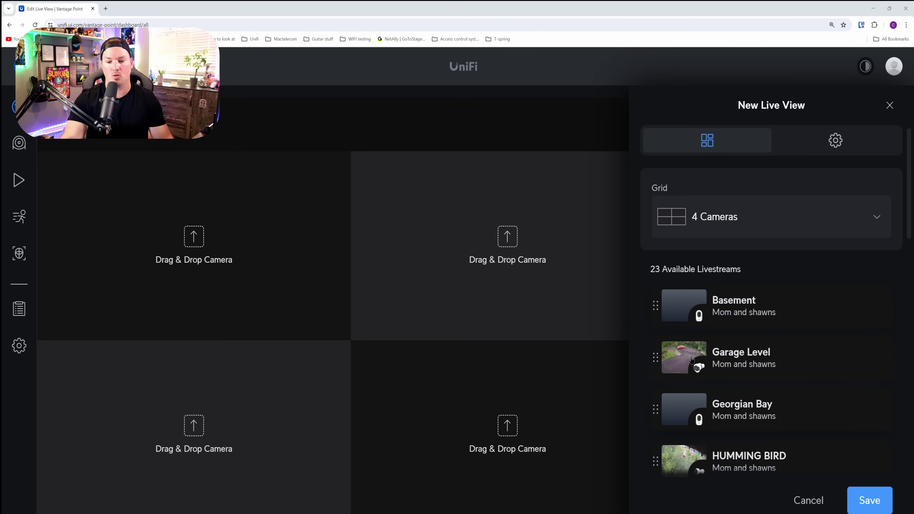
pyautogui.moveTo(691, 360); pyautogui.dragTo(234, 243)
pyautogui.scroll(-3, 777, 331)
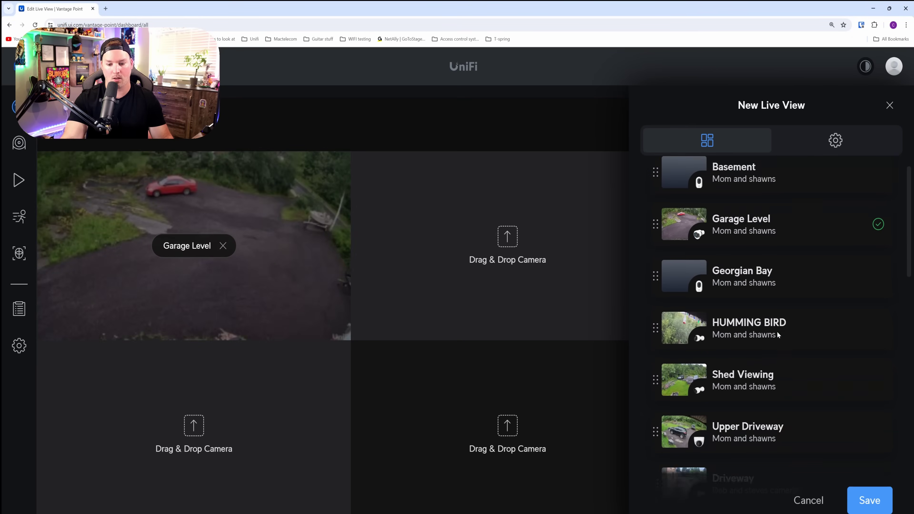
pyautogui.scroll(-4, 777, 333)
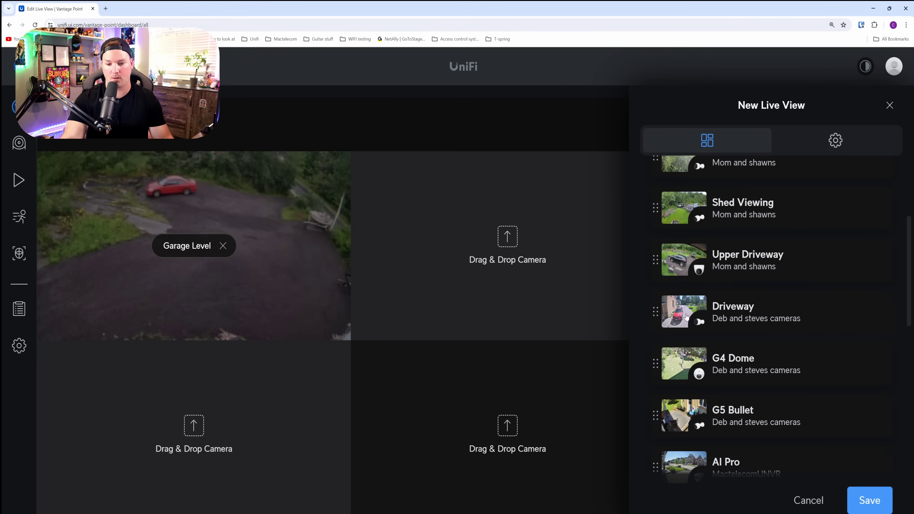
pyautogui.moveTo(686, 316); pyautogui.dragTo(502, 250)
pyautogui.scroll(-6, 699, 302)
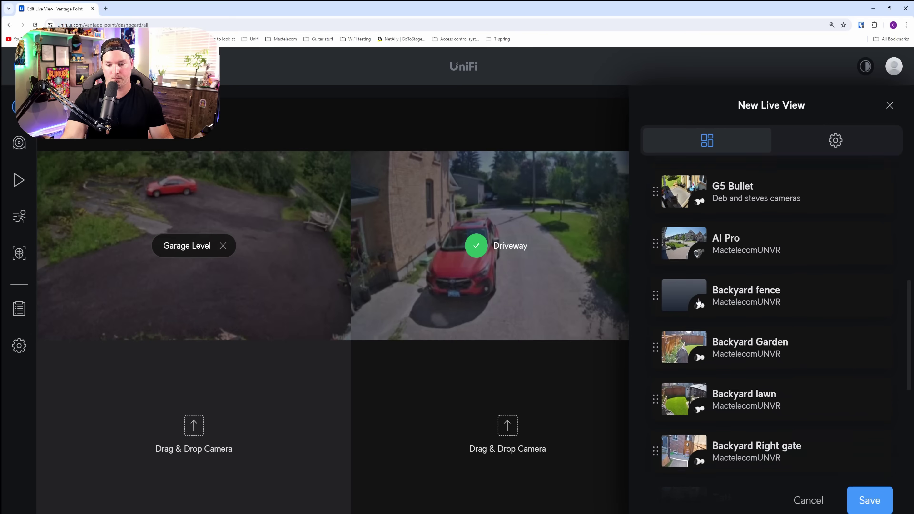
pyautogui.scroll(-3, 698, 302)
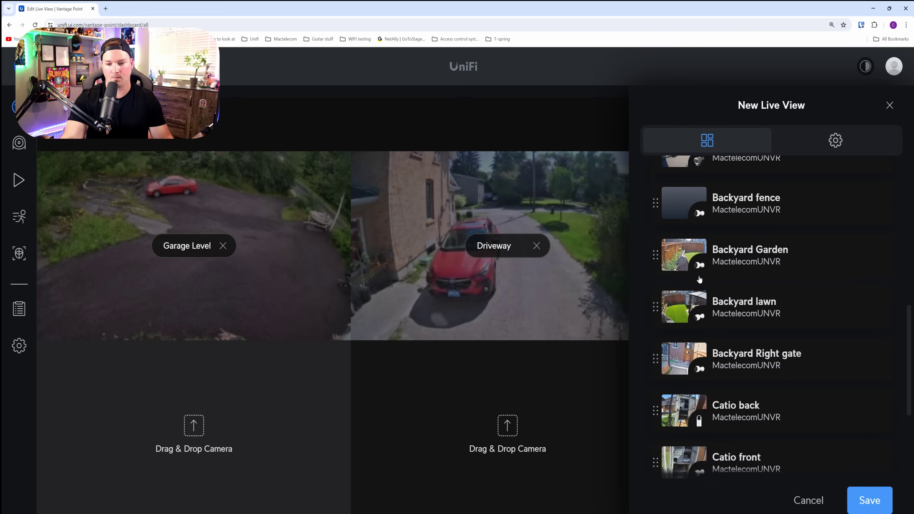
pyautogui.moveTo(684, 228); pyautogui.dragTo(245, 428)
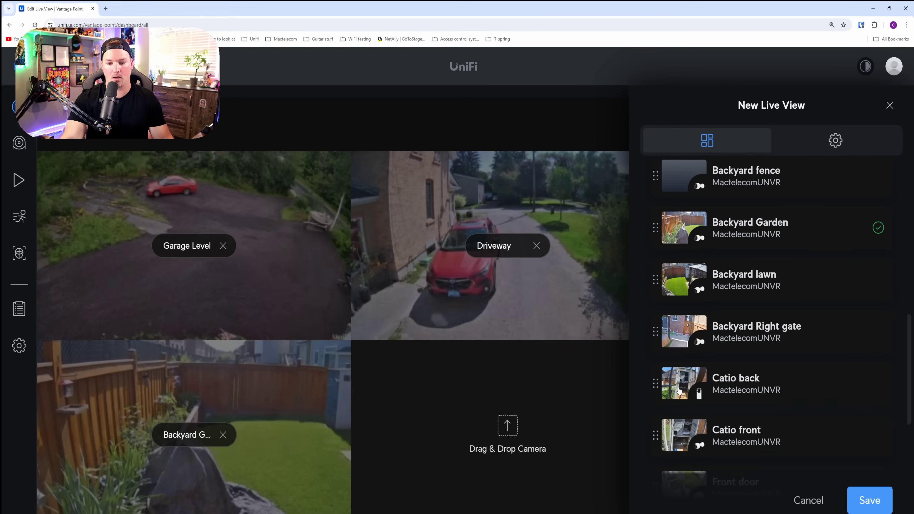
pyautogui.moveTo(678, 392); pyautogui.dragTo(479, 447)
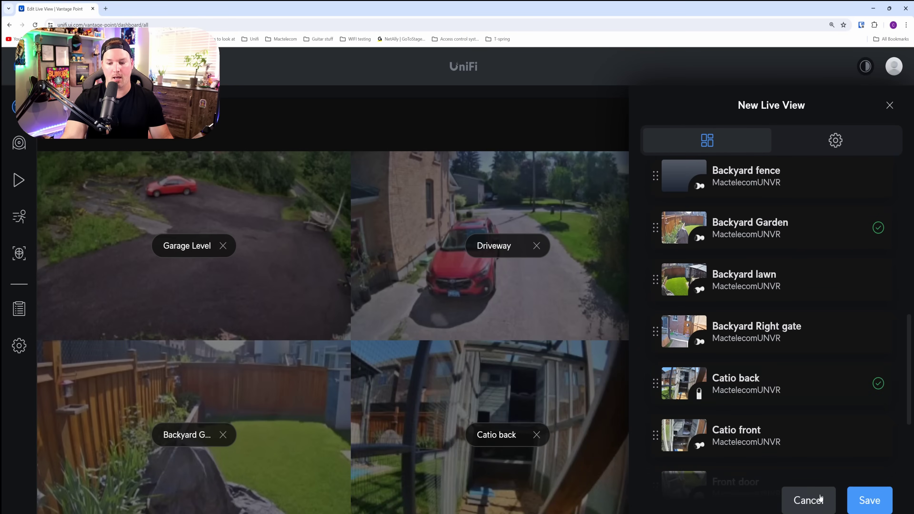
pyautogui.click(877, 501)
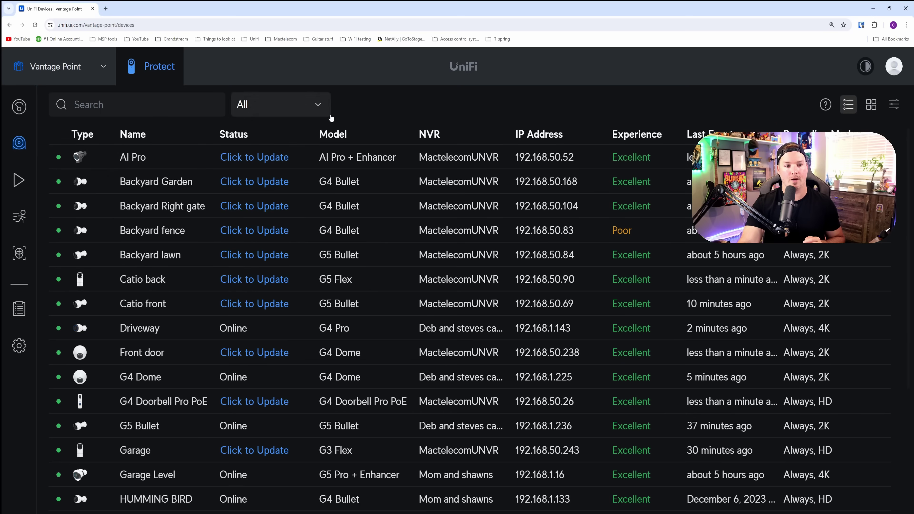
# - Open the AI Pro camera's recorded footage in Playback and scroll to the all-site camera grid
pyautogui.scroll(-5, 482, 162)
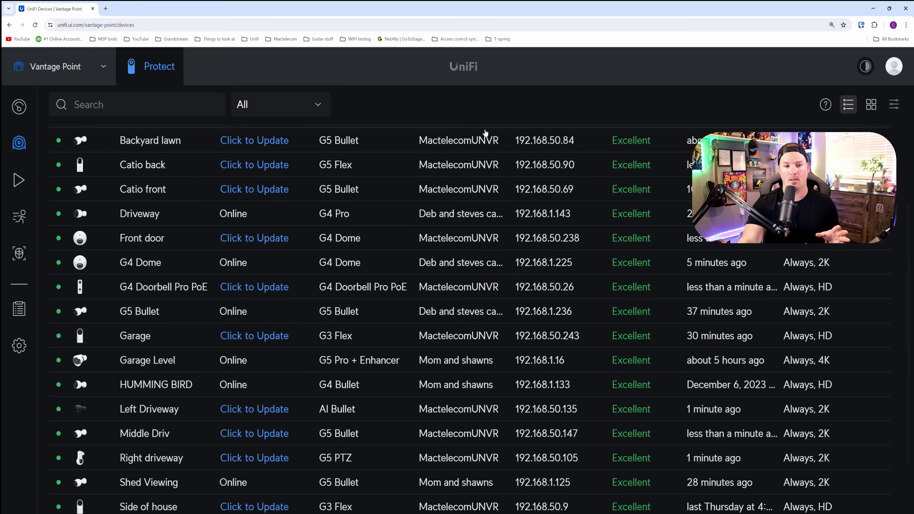
pyautogui.scroll(-1, 482, 161)
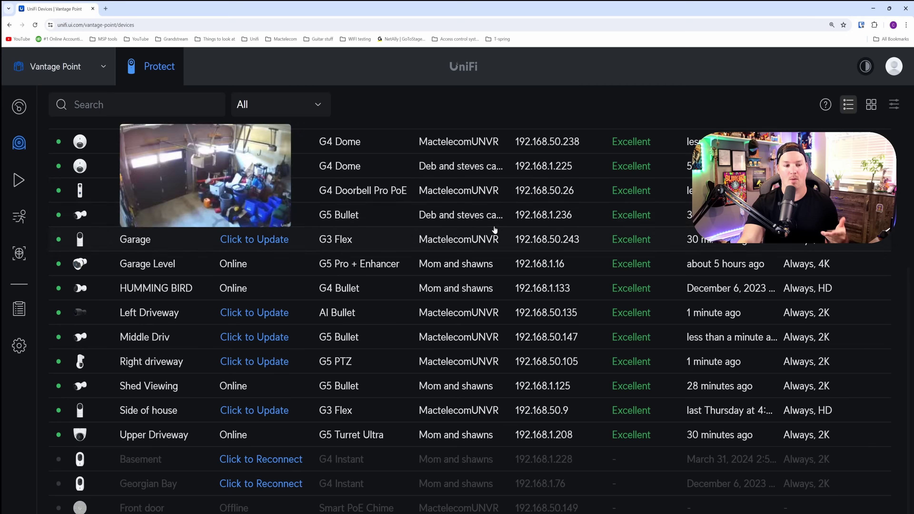
pyautogui.scroll(5, 496, 229)
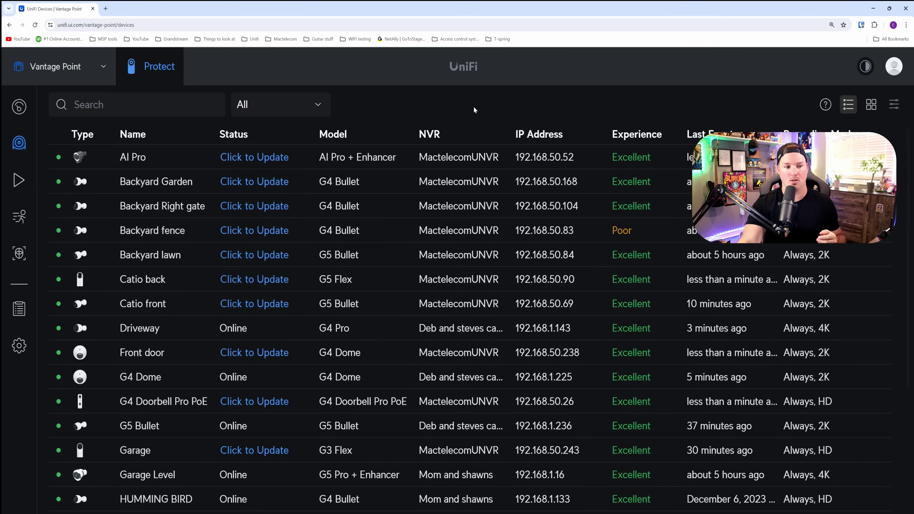
pyautogui.click(19, 180)
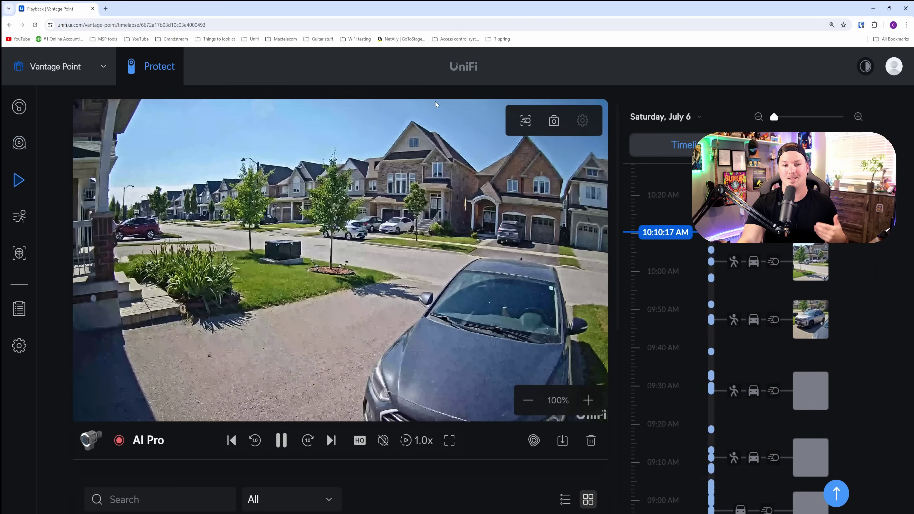
pyautogui.scroll(-10, 455, 380)
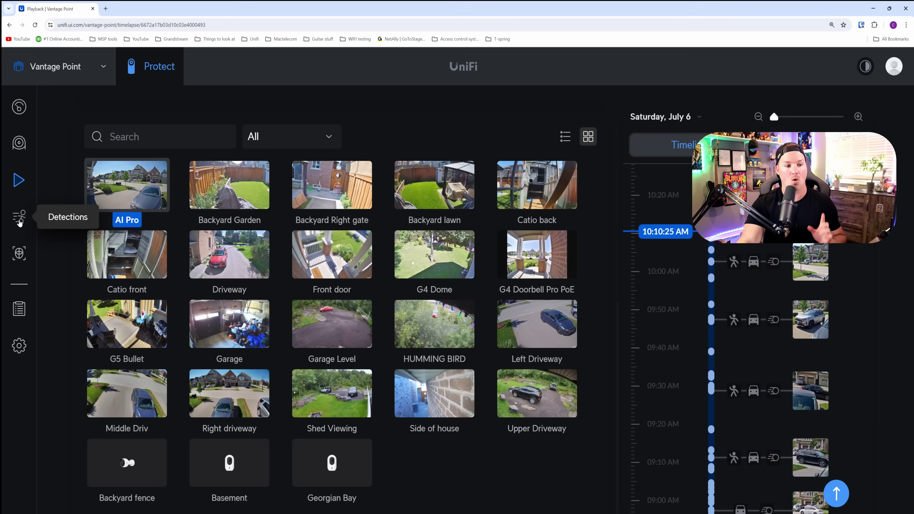
# - Check the site filters on Detections, Recognition (Faces) and System Log, keeping MactelecomUNVR selected
pyautogui.click(19, 217)
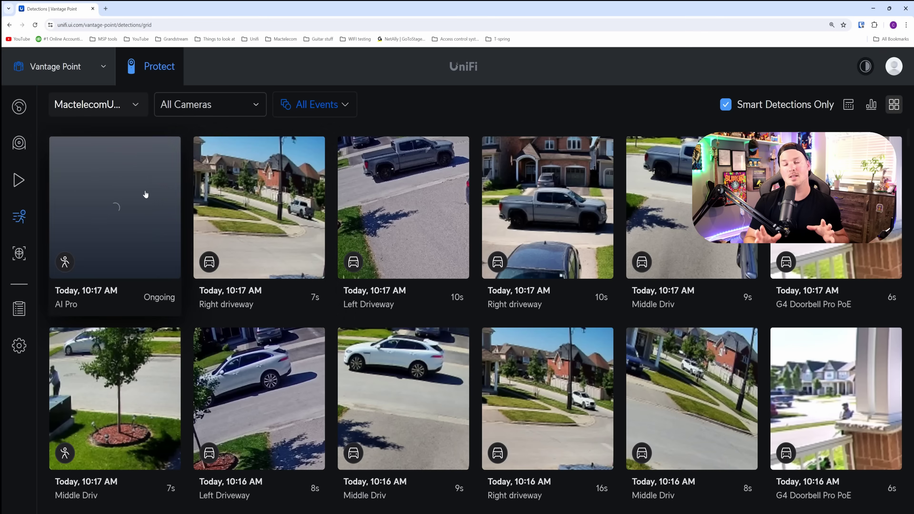
pyautogui.click(126, 109)
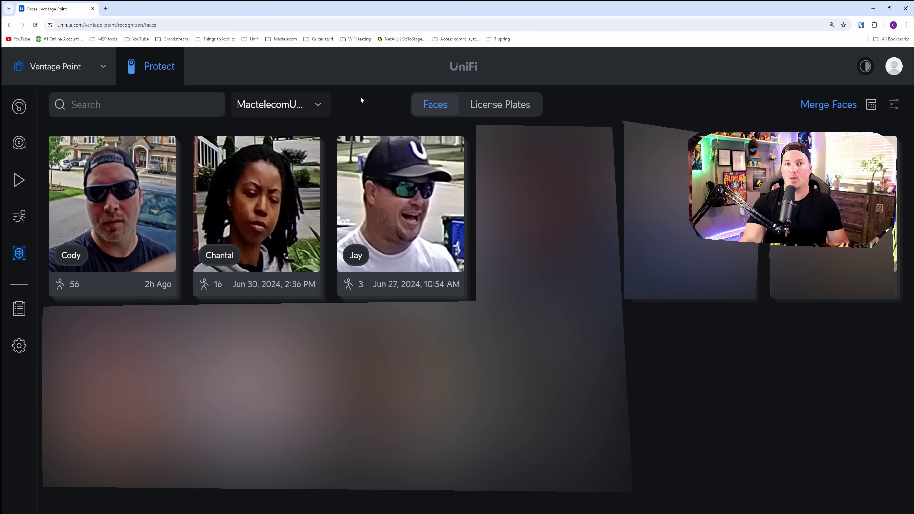
pyautogui.click(323, 109)
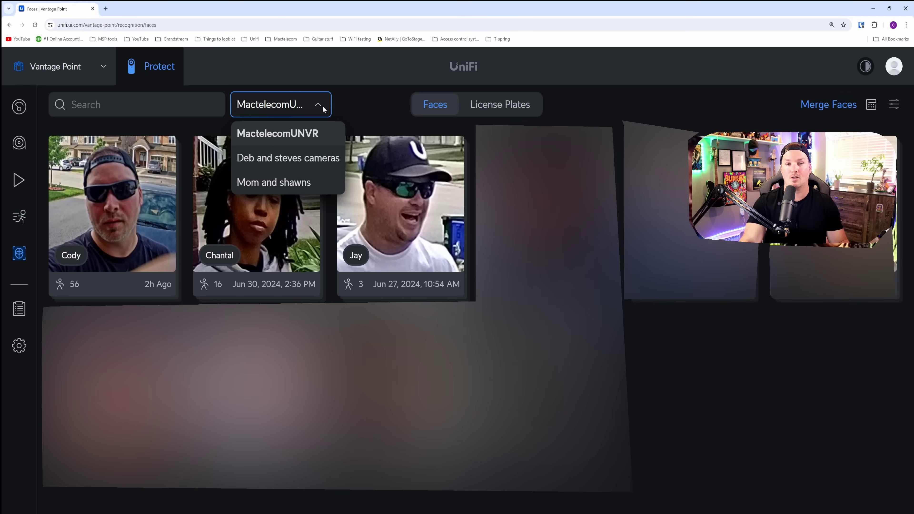
pyautogui.click(386, 101)
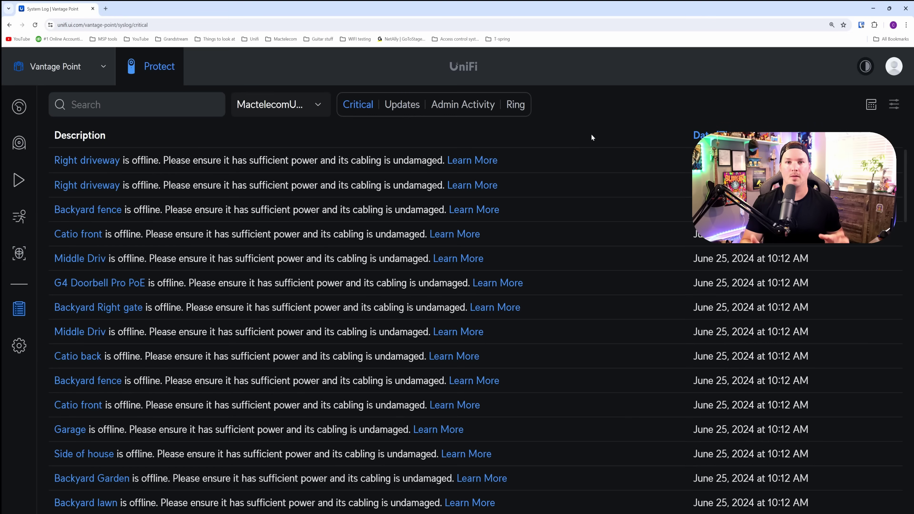
pyautogui.click(308, 108)
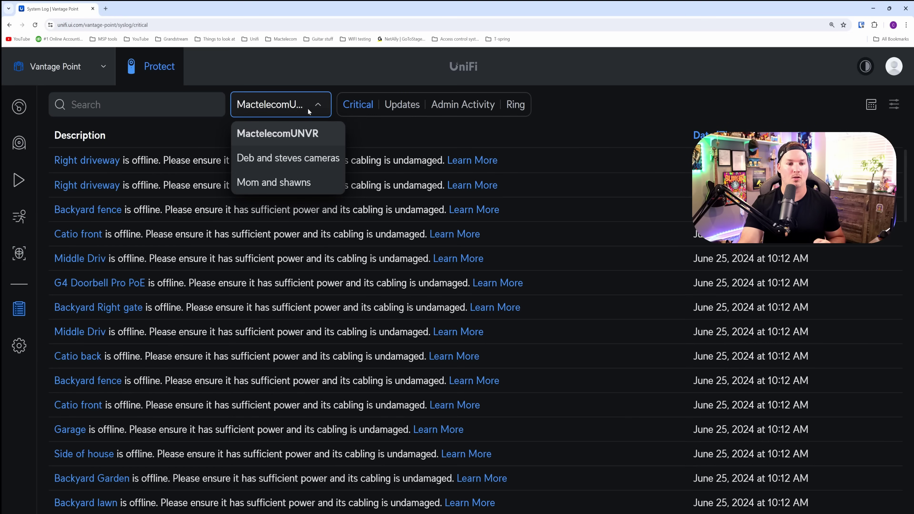
pyautogui.click(325, 145)
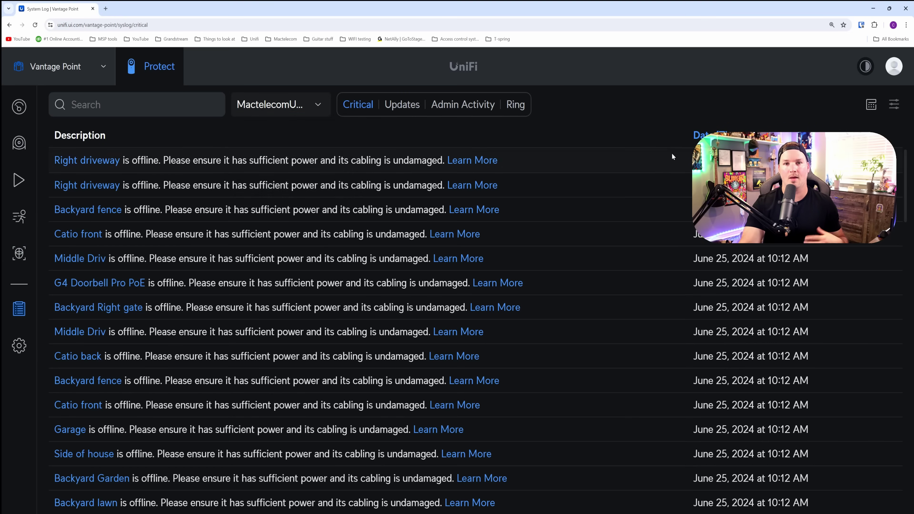
# - Review Recording Manager settings for all cameras without applying changes, then go to Alerts settings
pyautogui.click(22, 349)
pyautogui.click(110, 117)
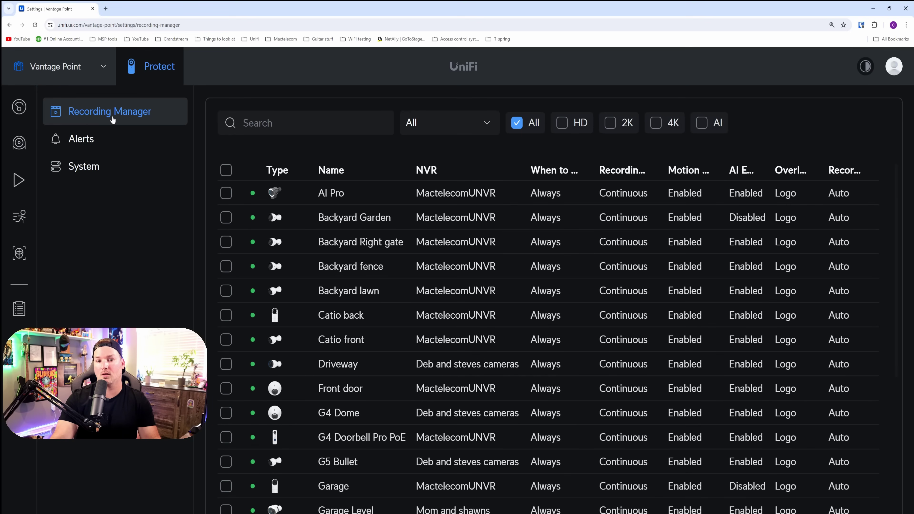
pyautogui.click(225, 170)
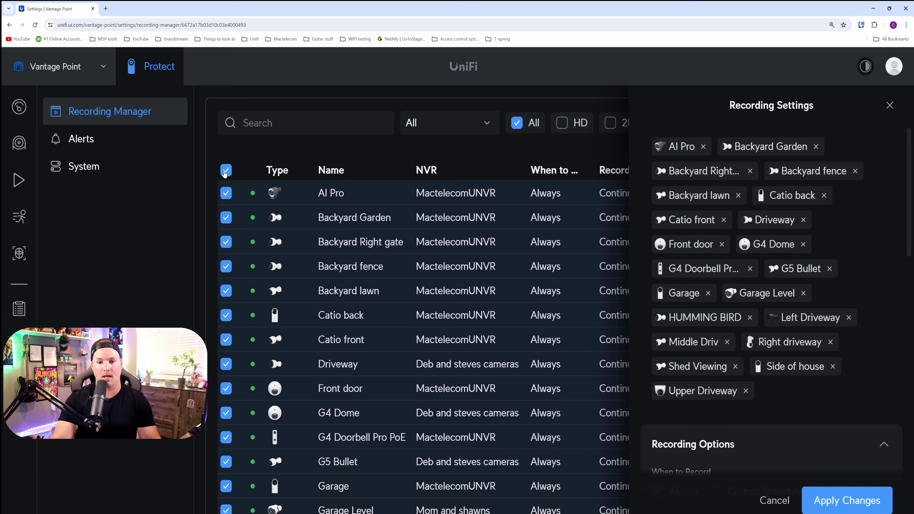
pyautogui.scroll(-5, 826, 252)
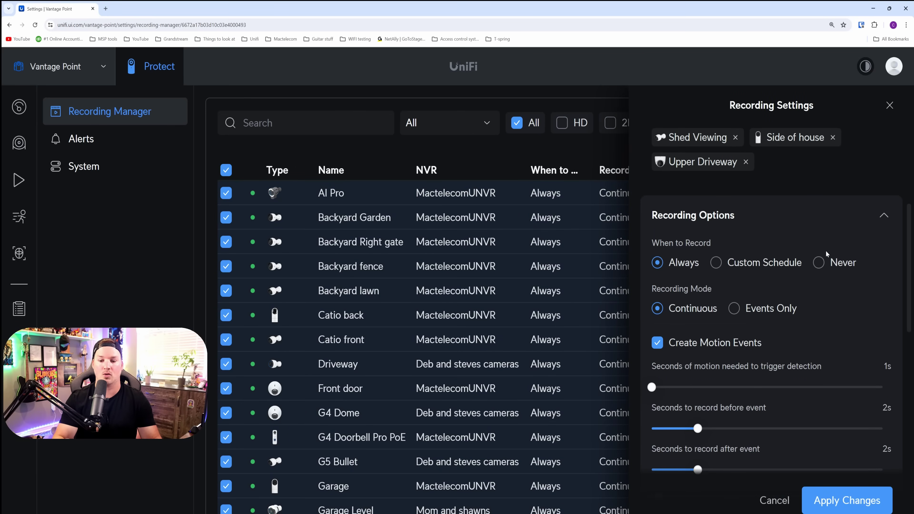
pyautogui.scroll(-5, 825, 251)
pyautogui.scroll(-2, 826, 250)
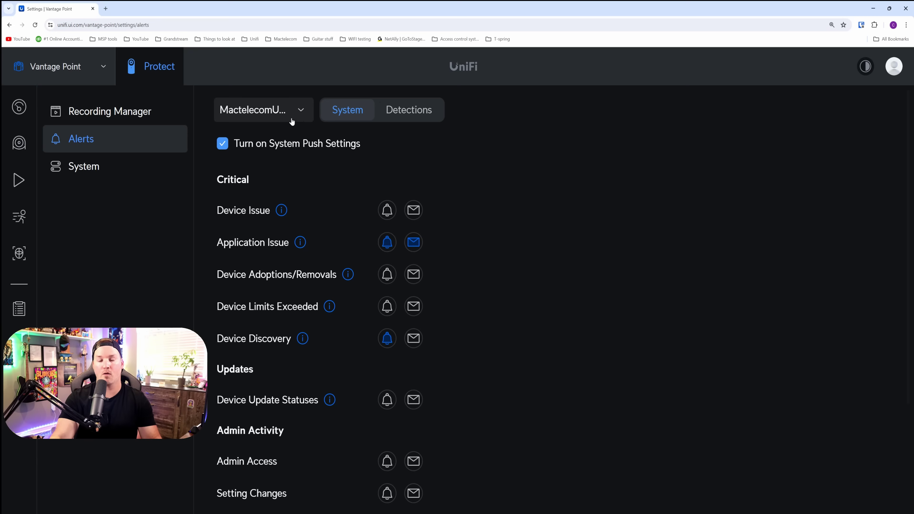
pyautogui.click(292, 119)
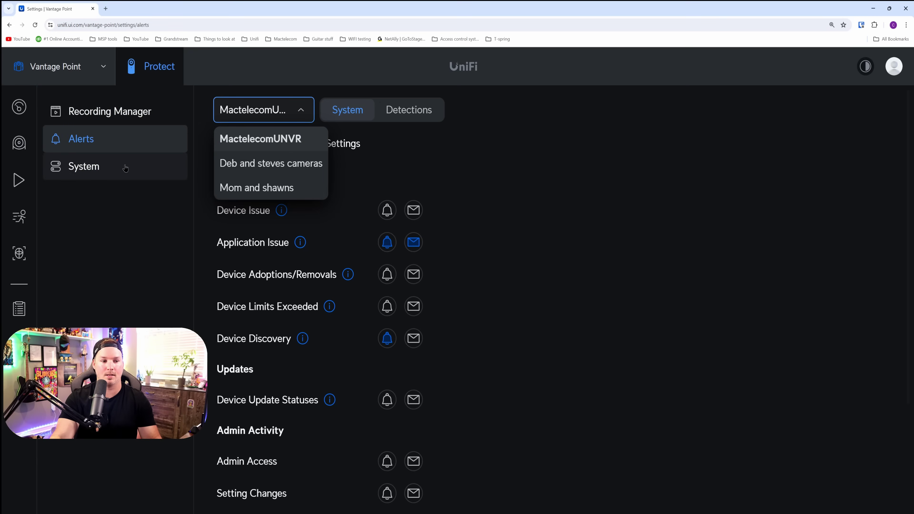
# - Show MactelecomUNVR's System settings with migration, firmware update and advanced options
pyautogui.click(124, 166)
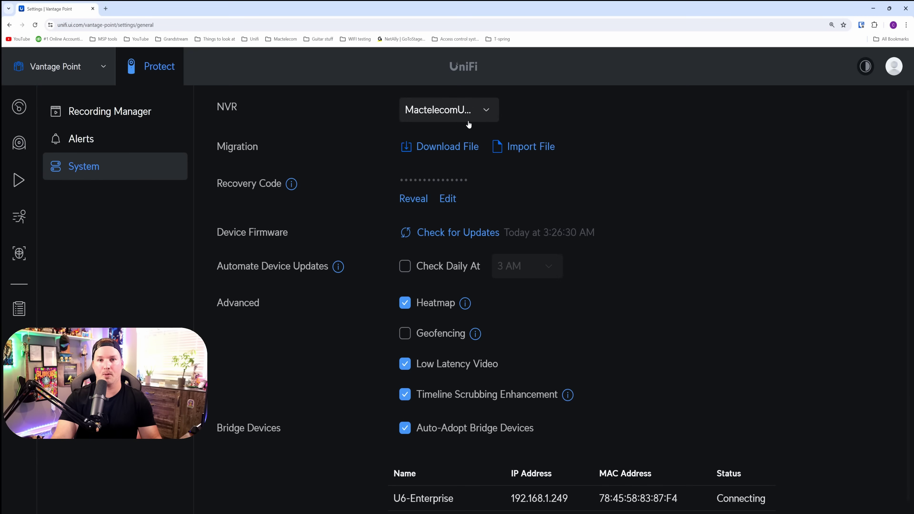